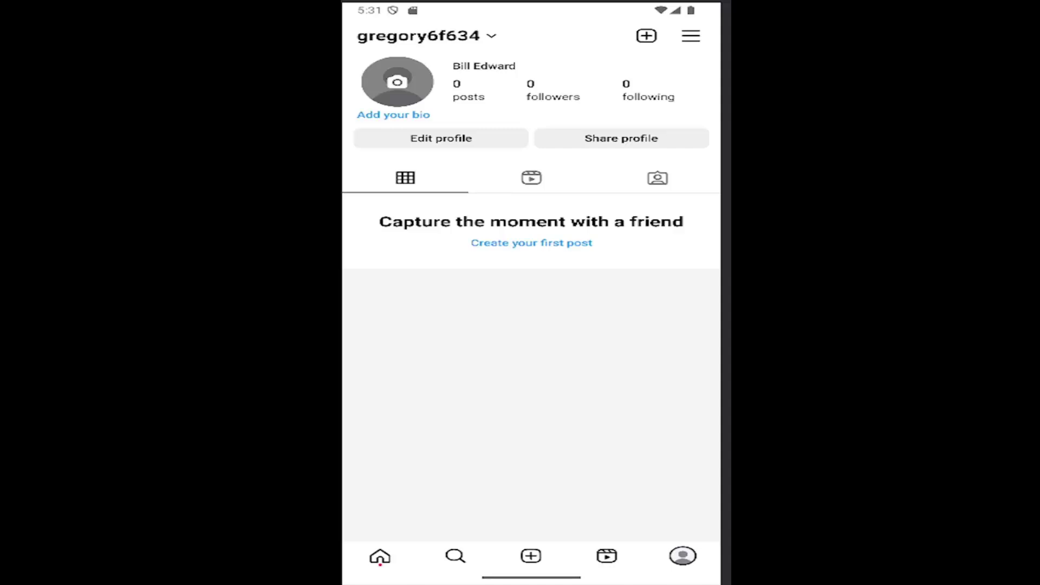
Open the Settings and activity list from the profile's hamburger menu.
{"action": "left_click", "coordinate": [693, 41]}
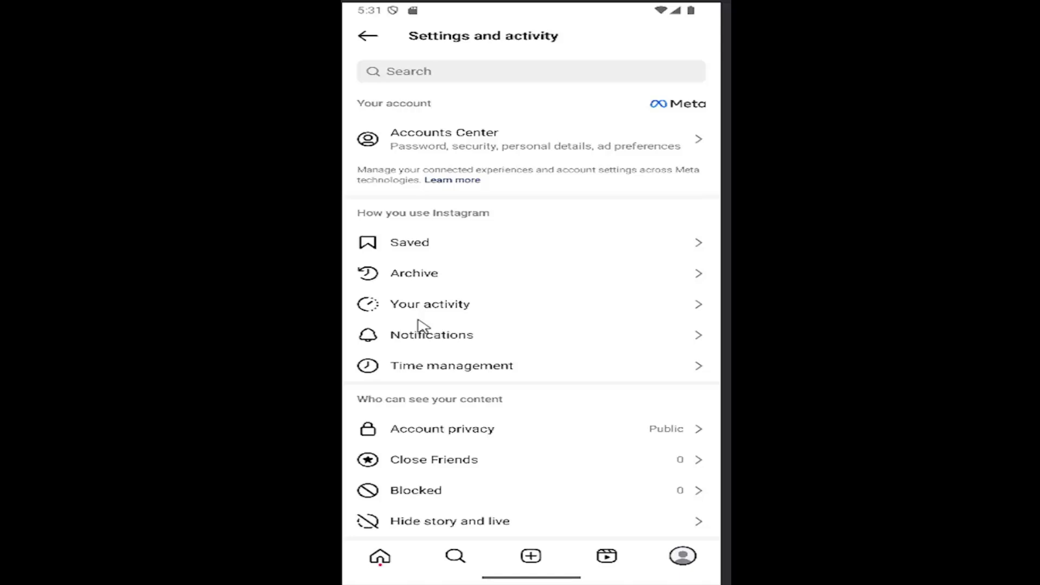
Open Your activity from the Settings and activity list.
{"action": "left_click", "coordinate": [444, 311]}
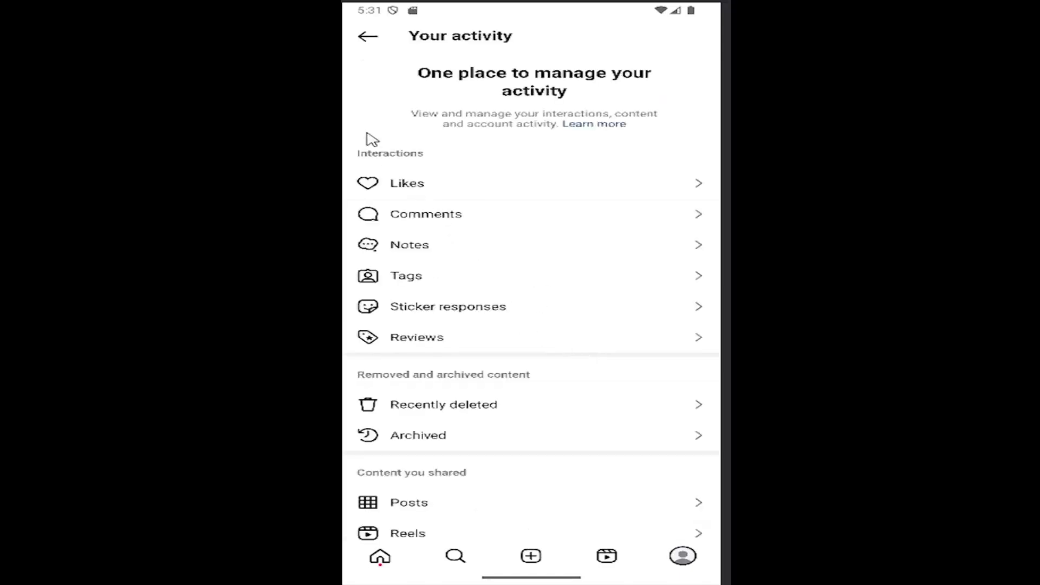
{"action": "left_click_drag", "start_coordinate": [460, 465], "coordinate": [501, 202]}
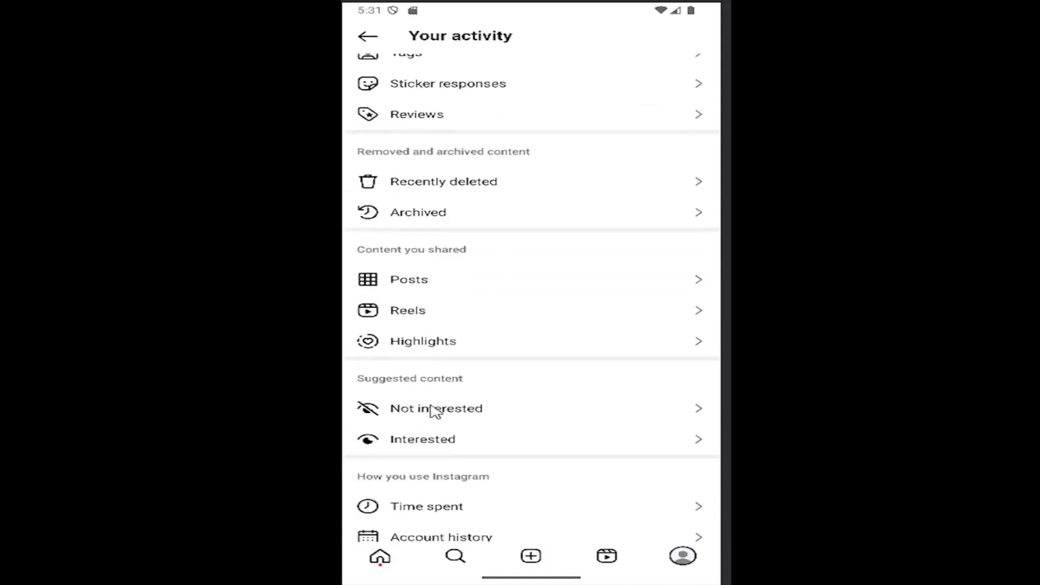
{"action": "left_click_drag", "start_coordinate": [431, 411], "coordinate": [495, 297]}
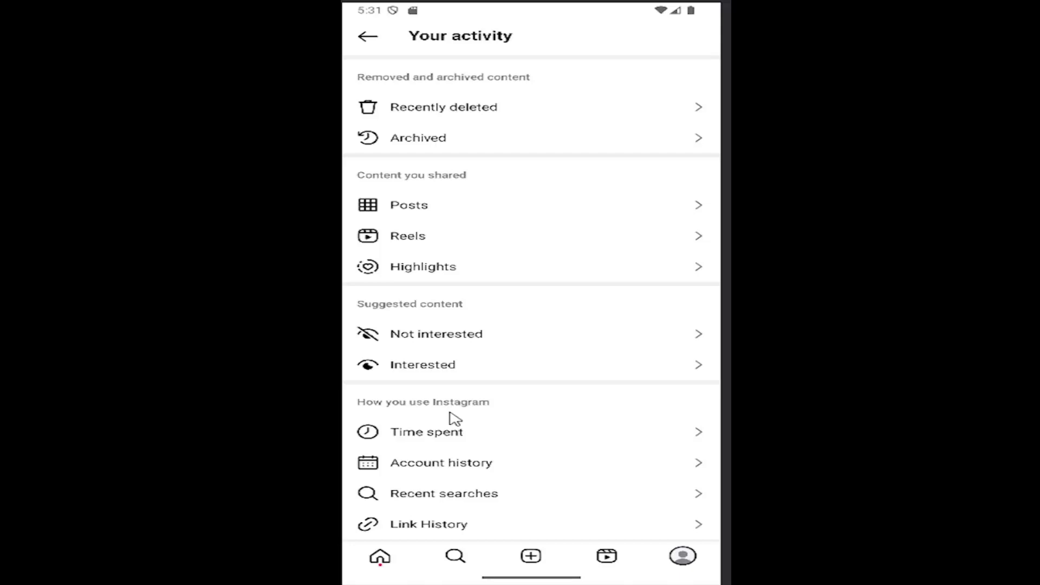
Open Time spent to view Time management with its 10-minute daily average chart.
{"action": "left_click", "coordinate": [427, 434]}
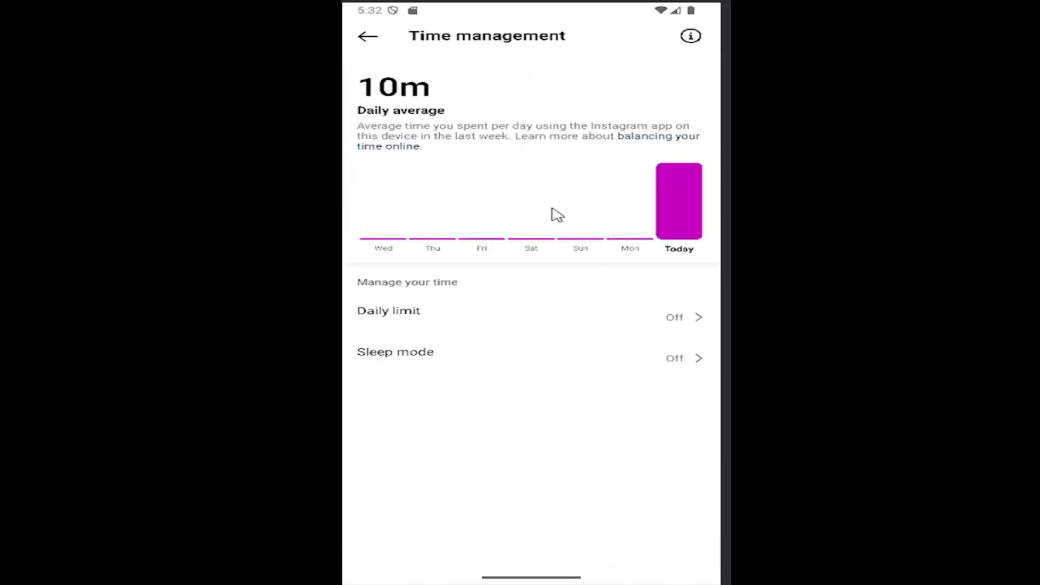